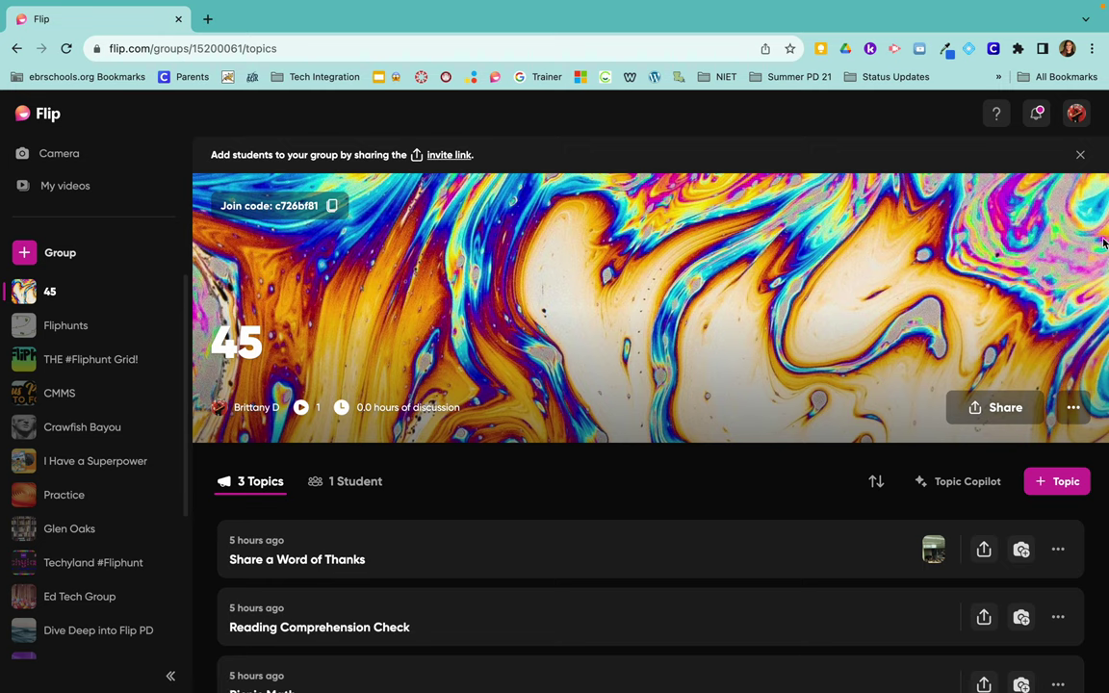
# Step: Open the Discovery library of ready-made topics and search it for "angles"
pyautogui.click(1076, 115)
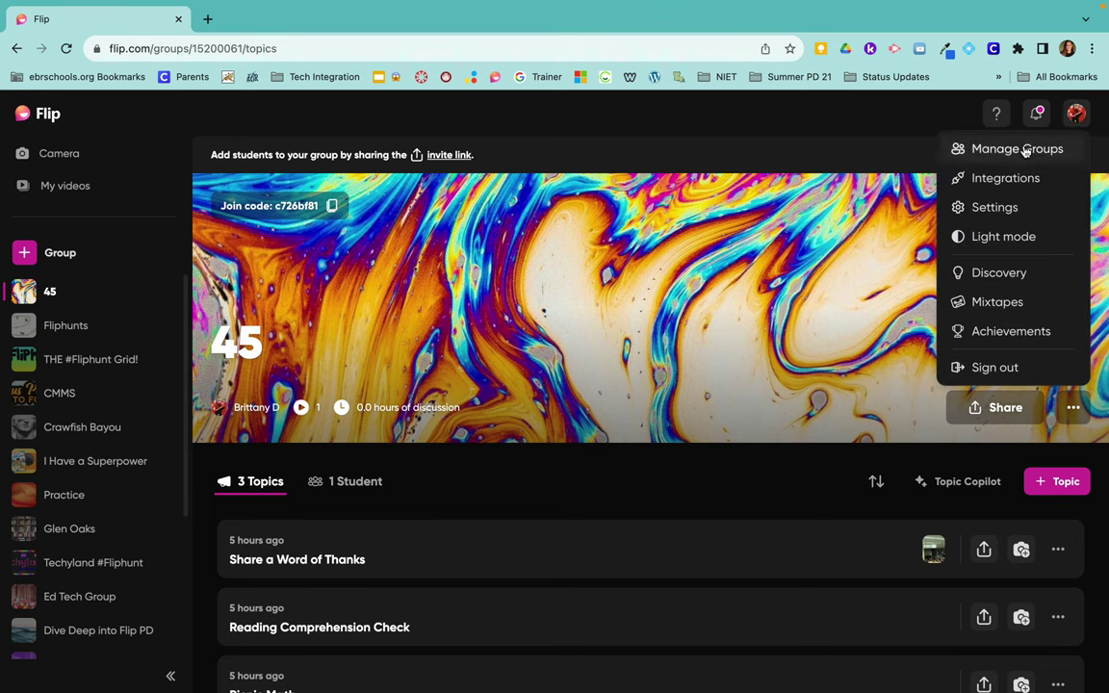
pyautogui.click(996, 275)
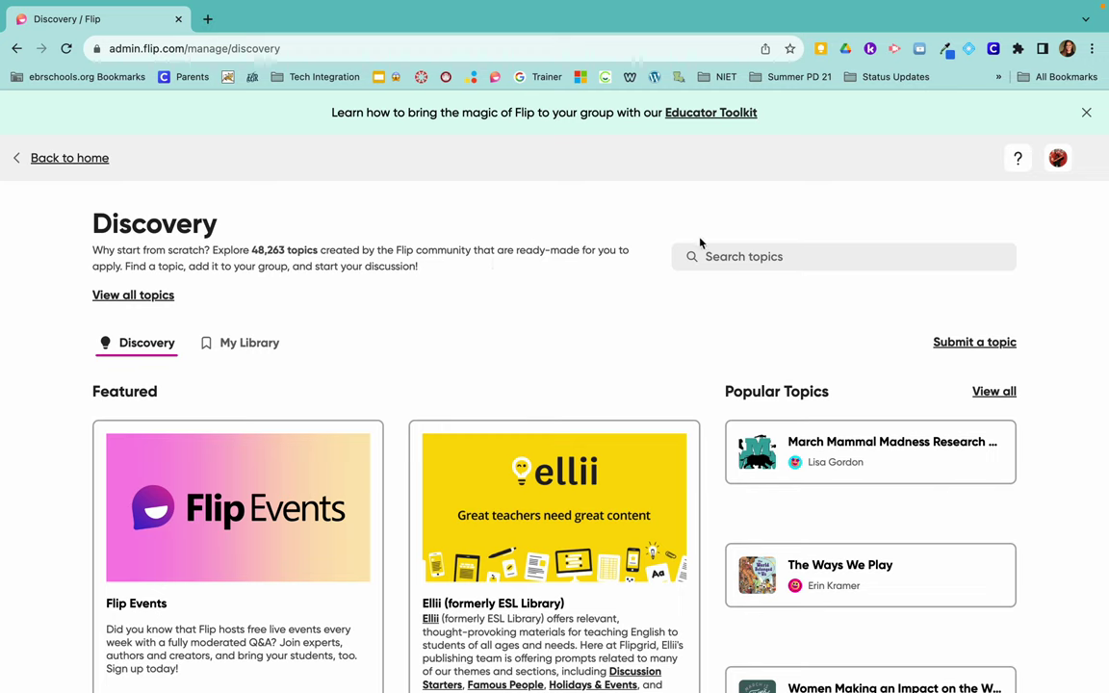
pyautogui.click(754, 256)
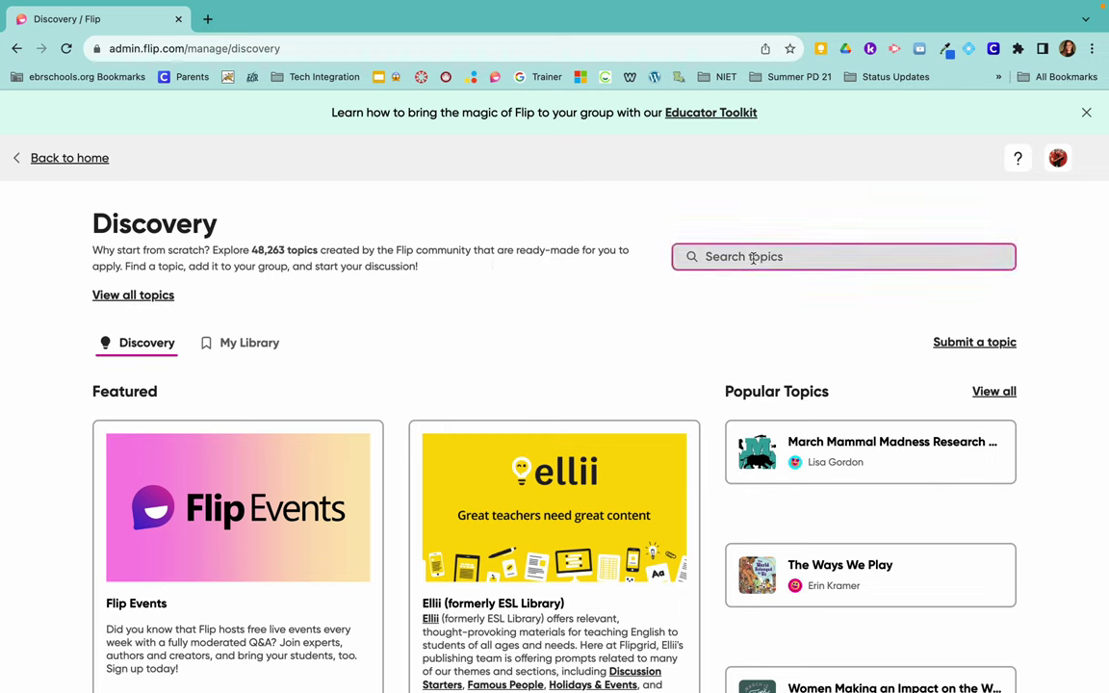
pyautogui.write('angles')
pyautogui.press('Return')
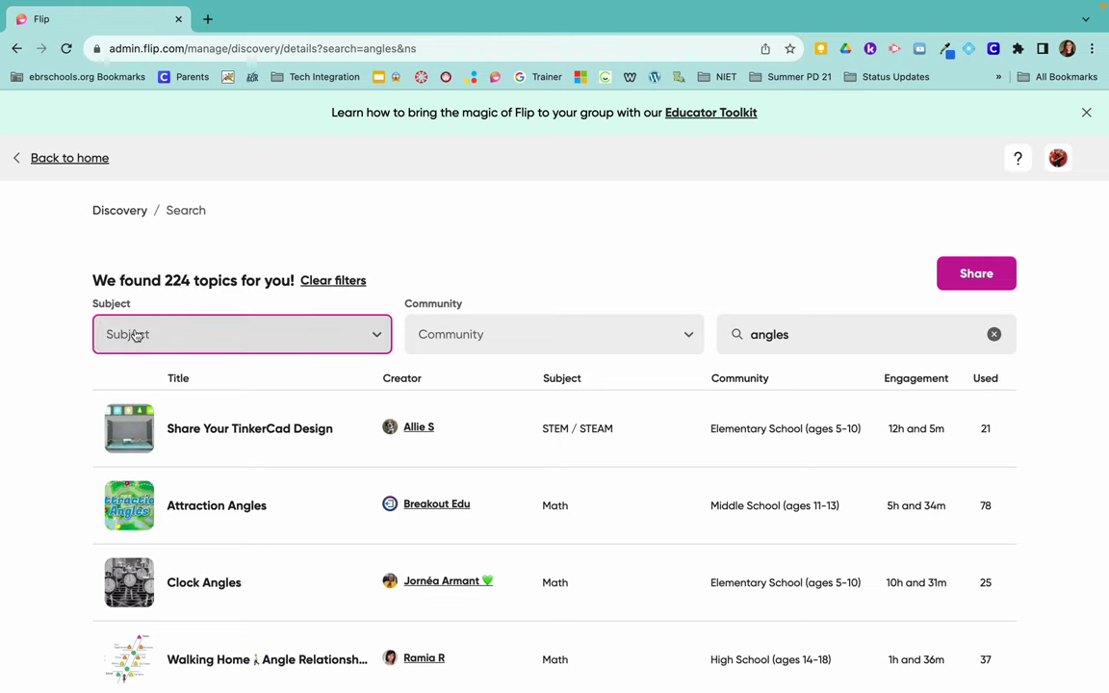
# Step: Filter the topic search results by the subject Math
pyautogui.click(181, 334)
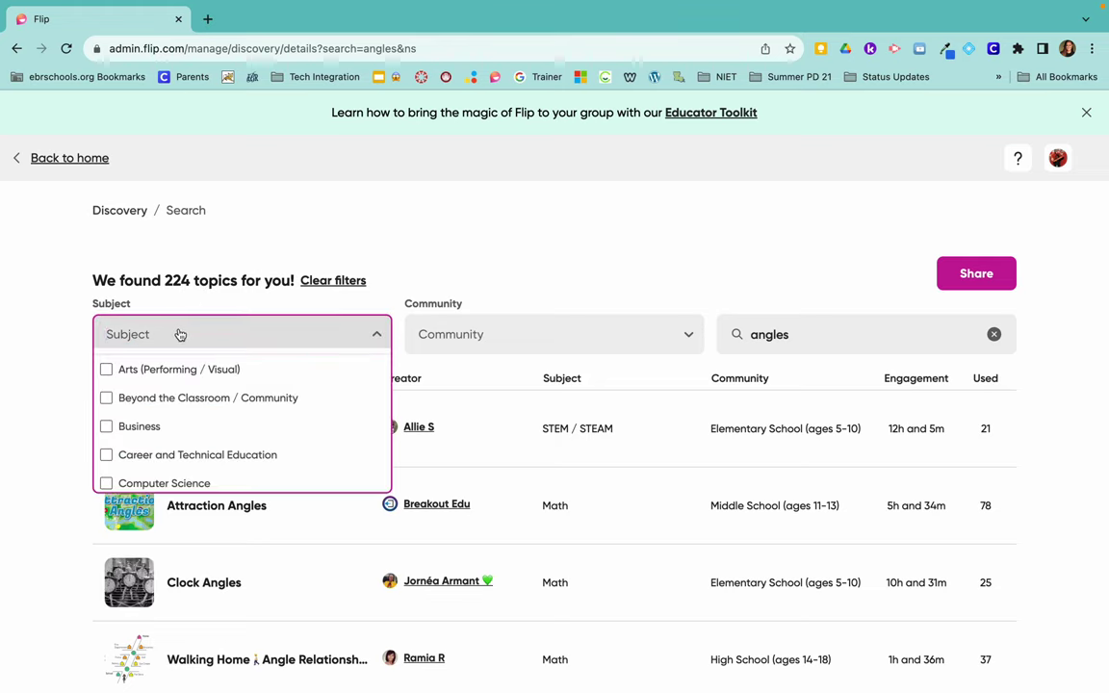
pyautogui.scroll(-1, 136, 399)
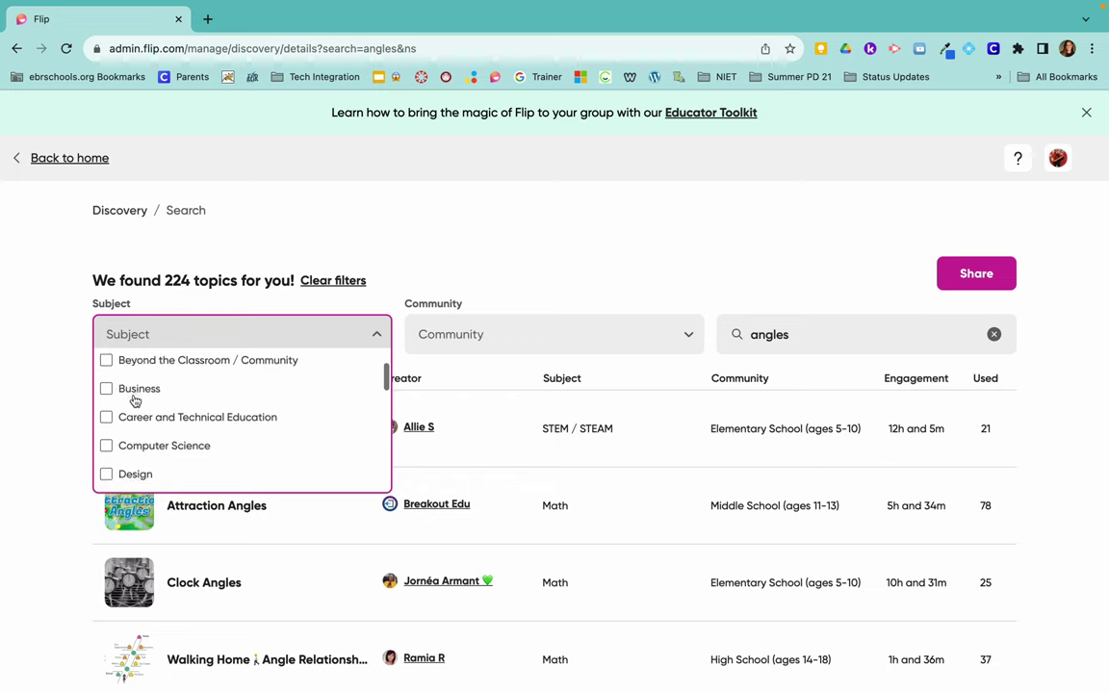
pyautogui.scroll(-3, 136, 400)
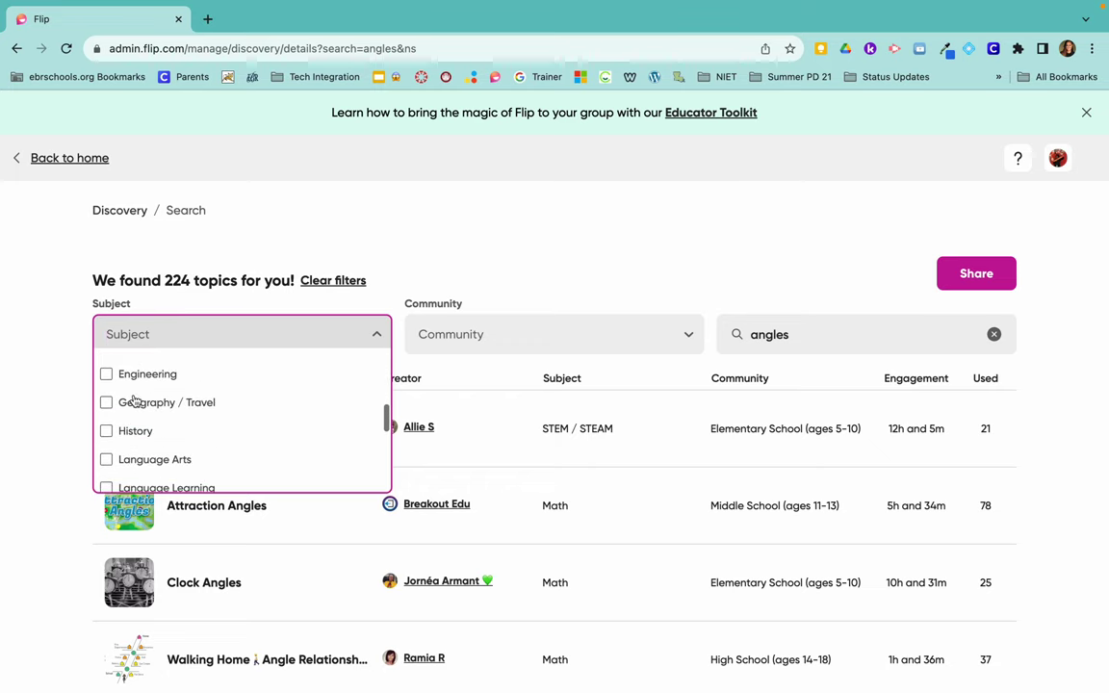
pyautogui.scroll(-1, 136, 400)
pyautogui.scroll(-1, 134, 396)
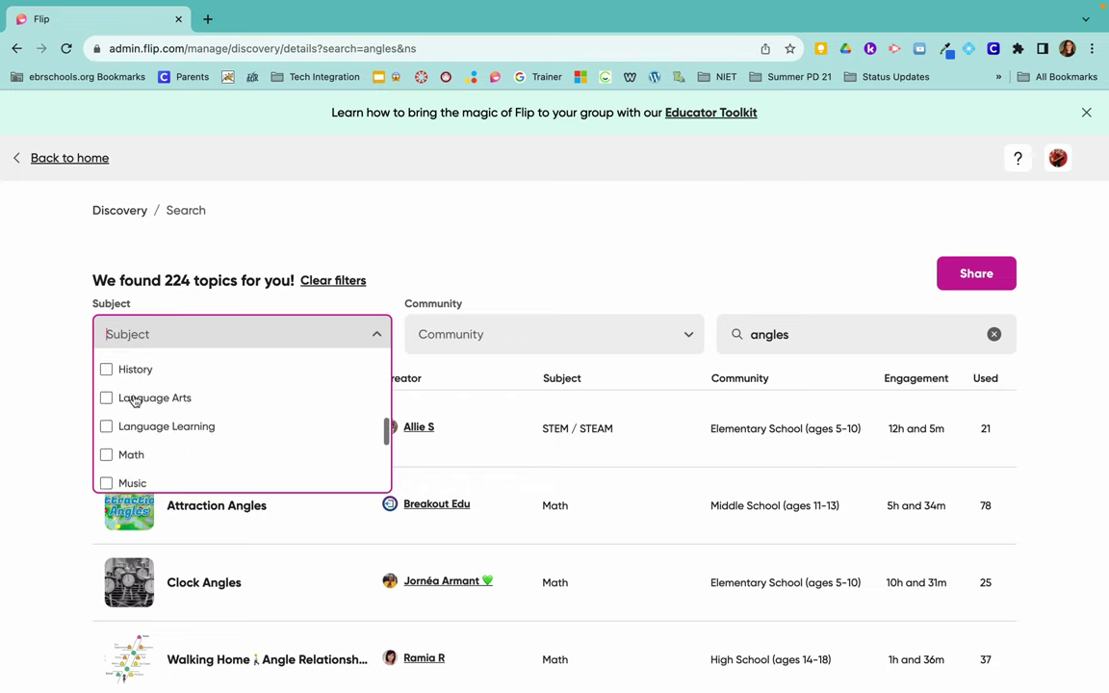
pyautogui.click(108, 446)
# Step: Filter the topic results by the community Middle School (ages 11-13)
pyautogui.click(458, 347)
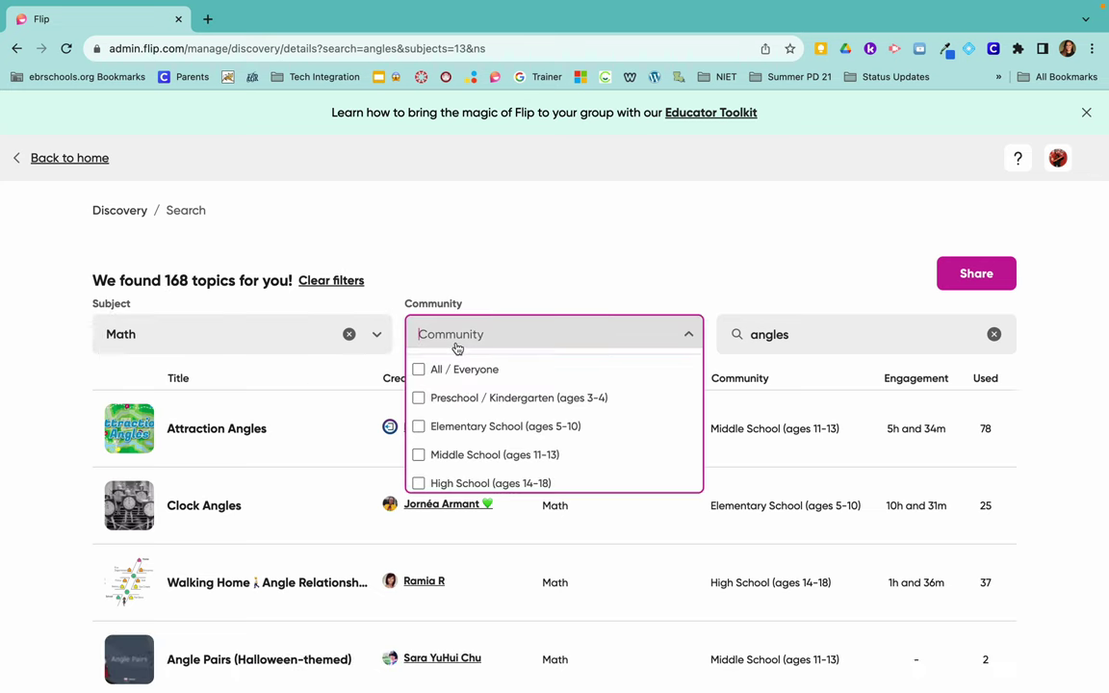
pyautogui.click(420, 455)
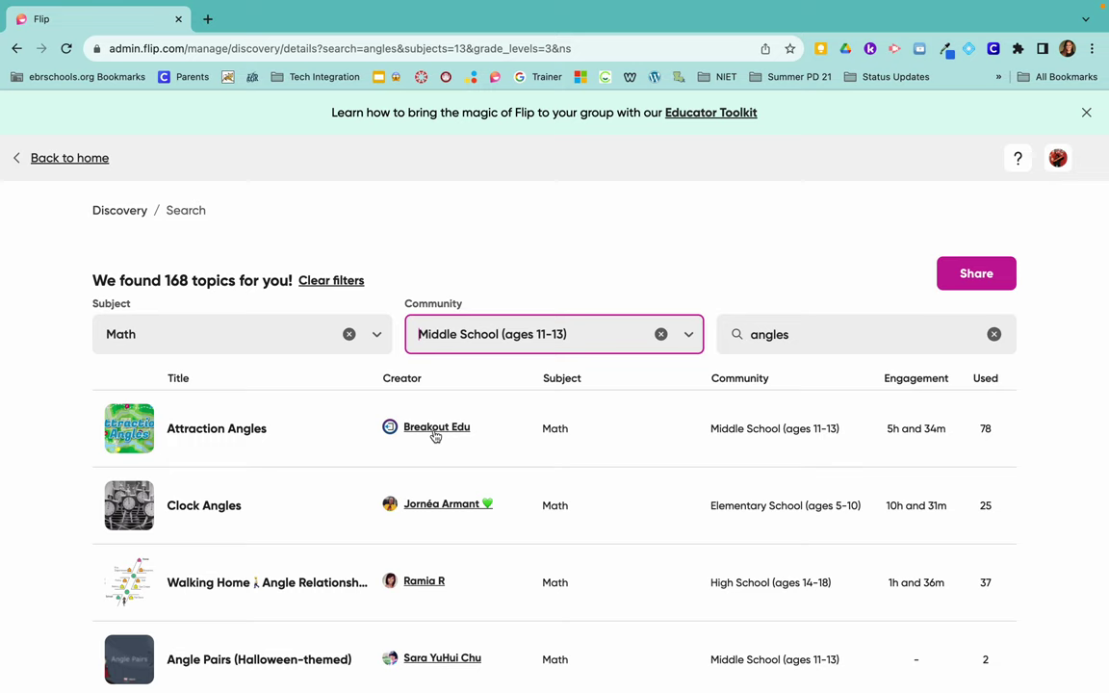
pyautogui.click(286, 297)
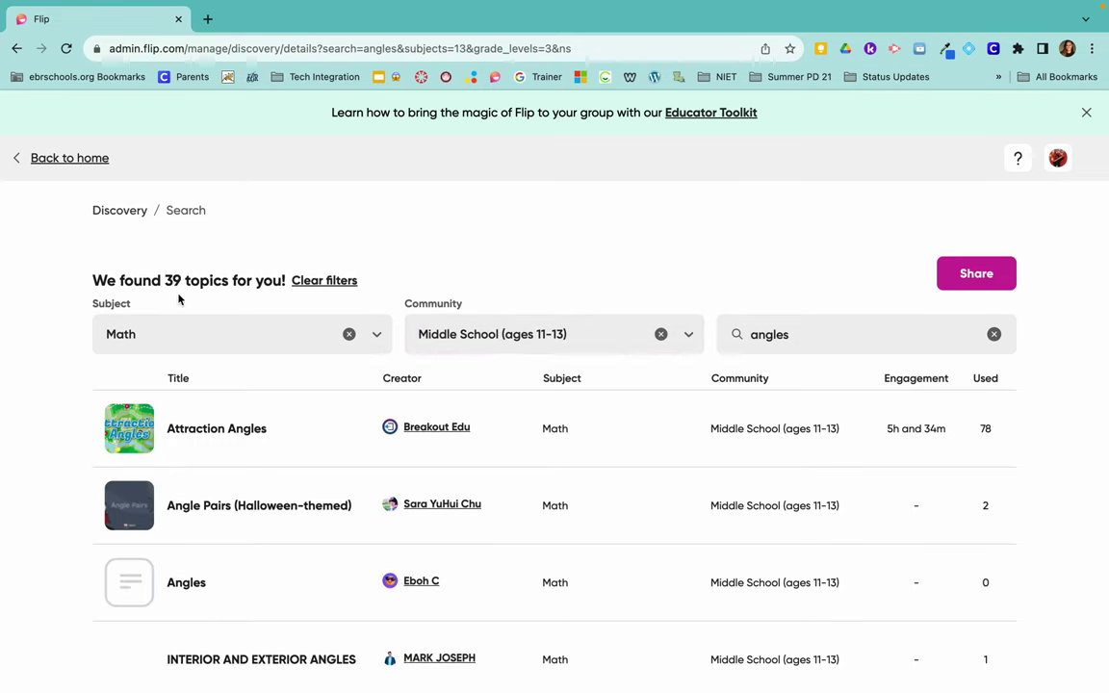
# Step: Look through the filtered topics and open the details of the "Finding Missing Angles" topic
pyautogui.scroll(-2, 203, 425)
pyautogui.scroll(-2, 204, 424)
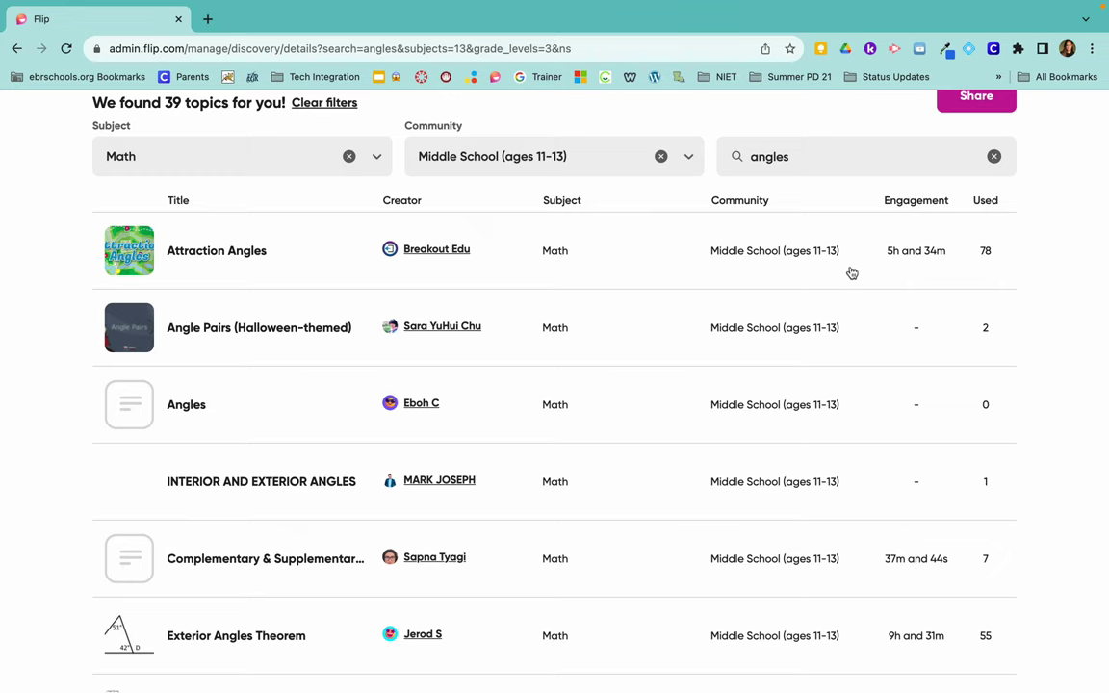
pyautogui.scroll(-3, 879, 326)
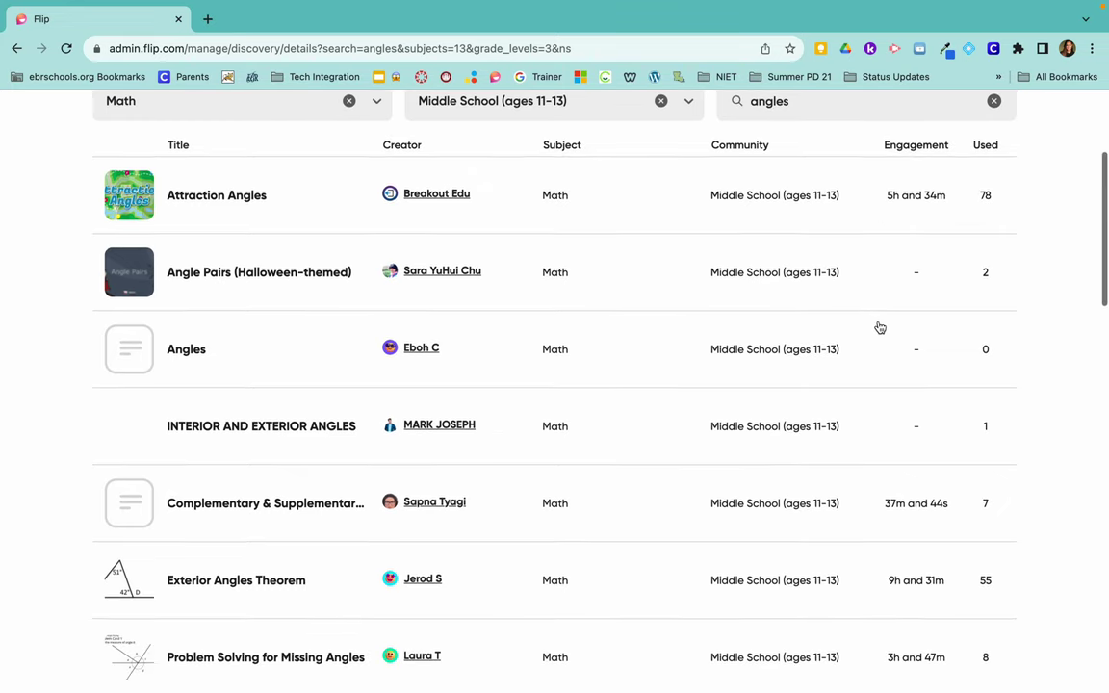
pyautogui.scroll(-2, 879, 326)
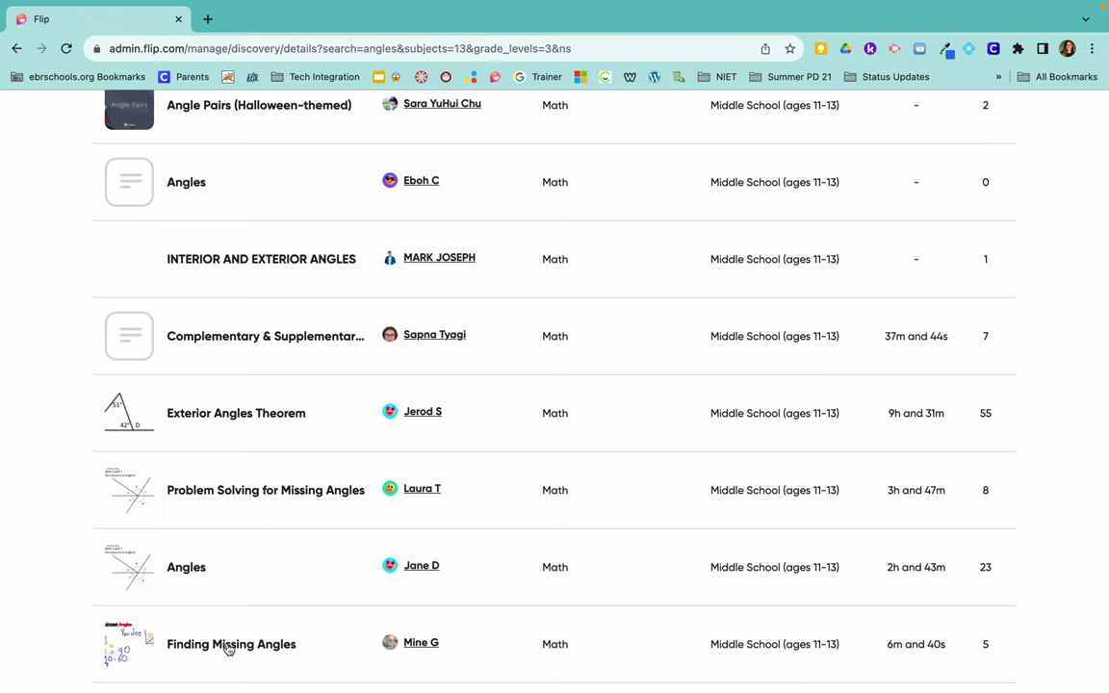
pyautogui.click(228, 647)
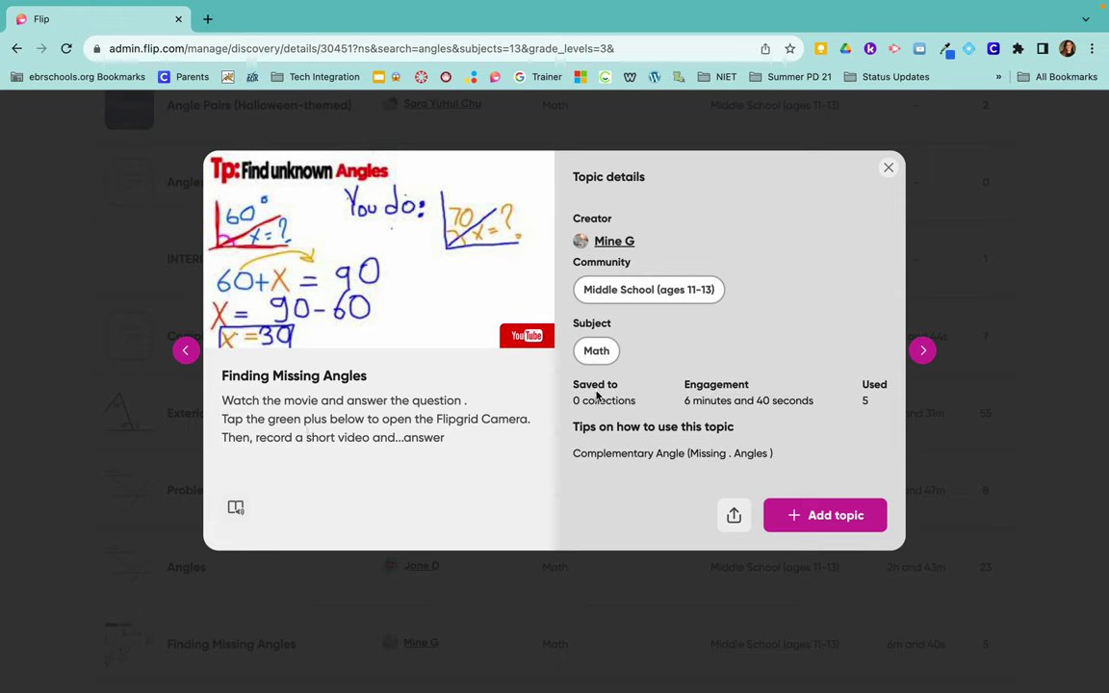
# Step: Add the Finding Missing Angles topic to the existing group 45 and save it there
pyautogui.click(800, 517)
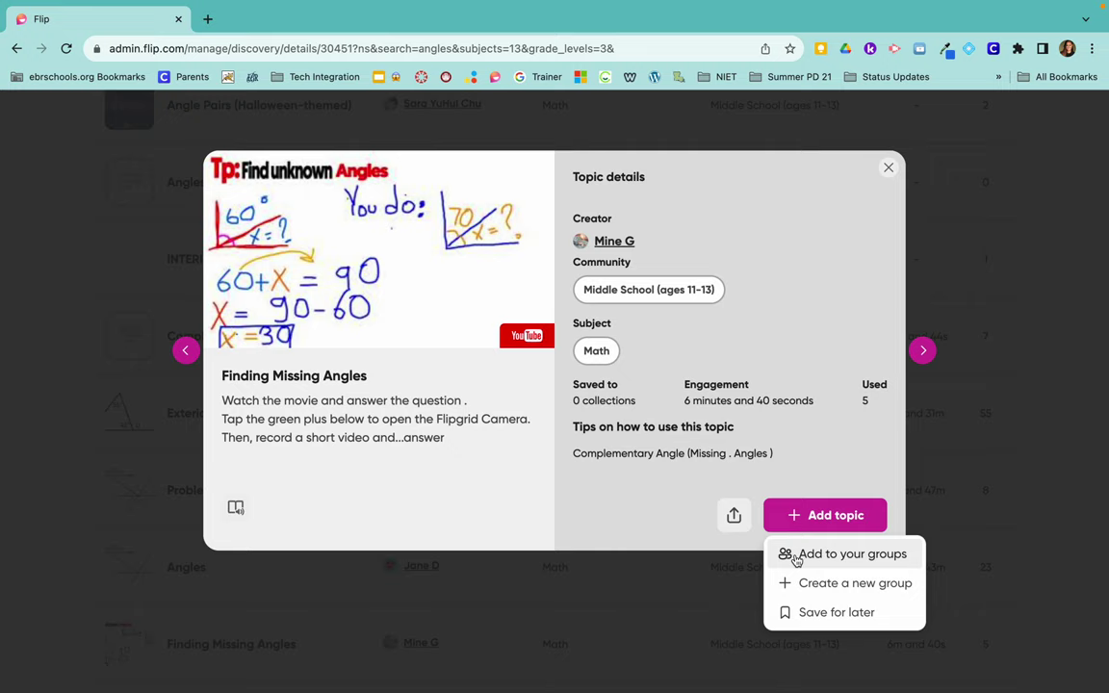
pyautogui.click(798, 558)
pyautogui.click(654, 280)
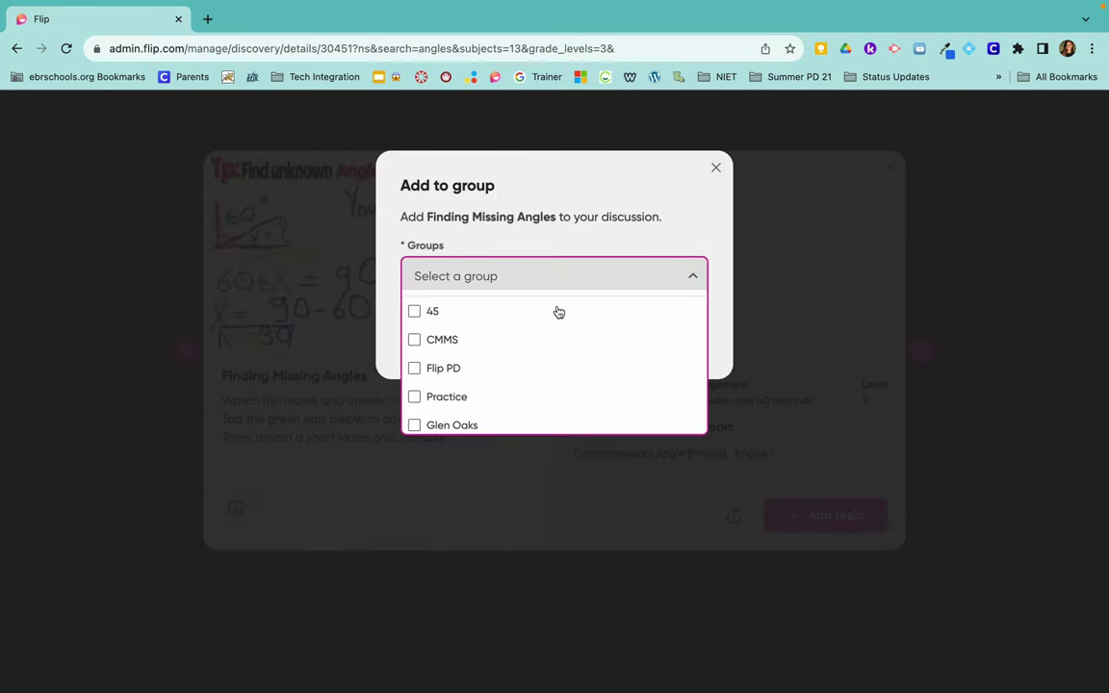
pyautogui.click(415, 314)
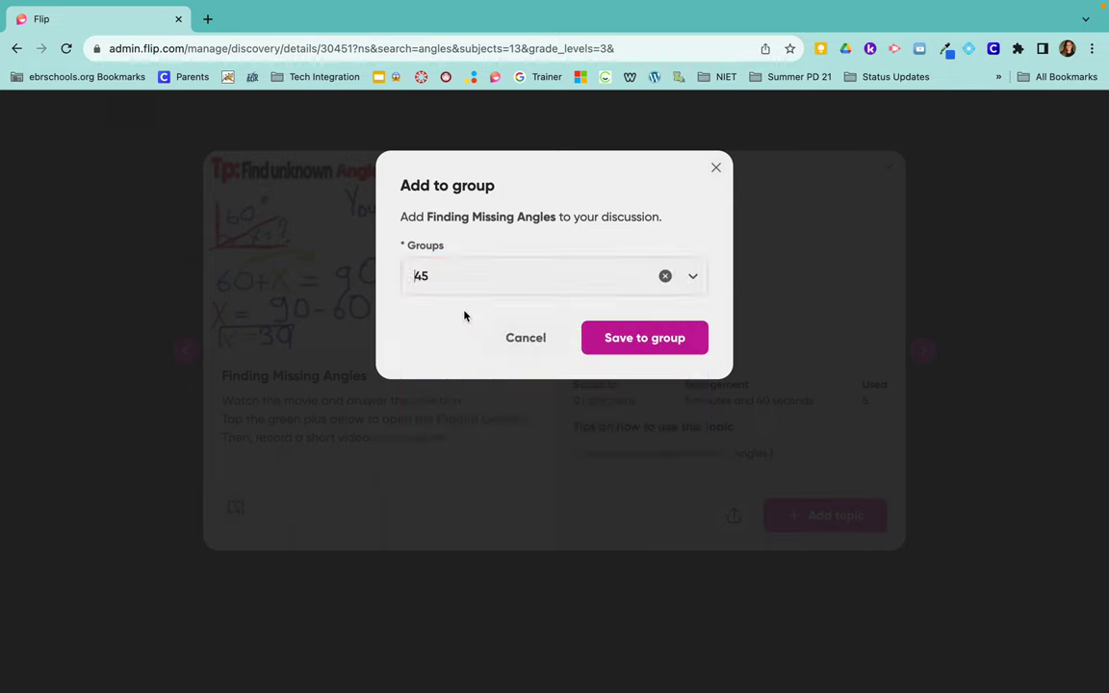
pyautogui.click(641, 337)
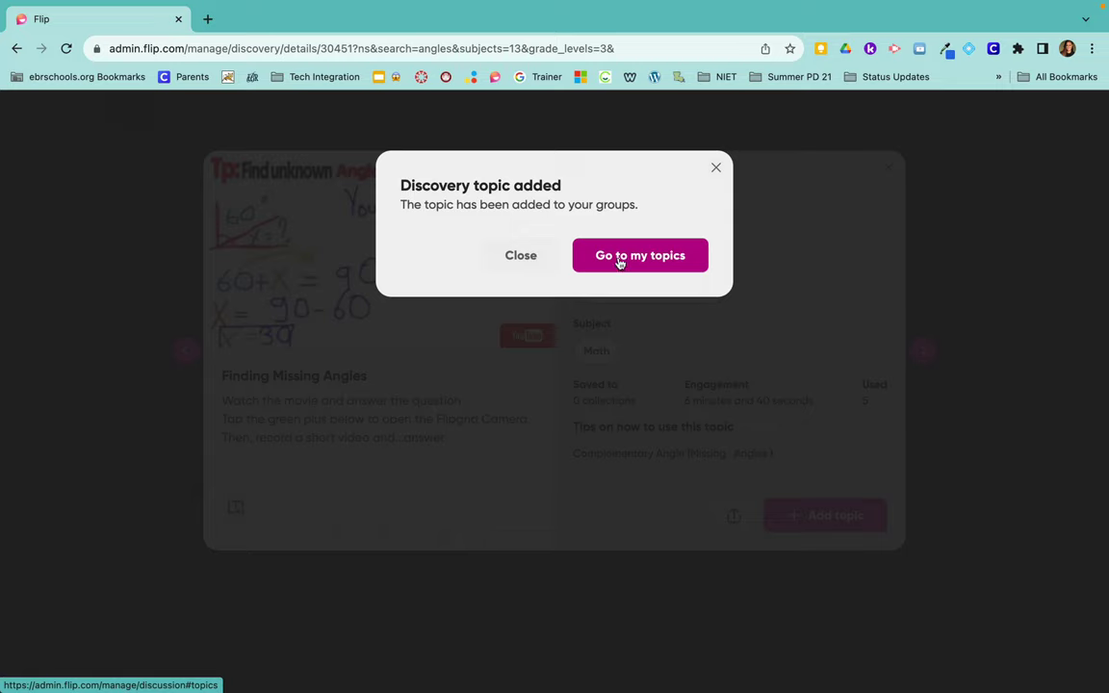
# Step: Go to the list of own topics, open Finding Missing Angles for editing, and review its description, media and recording time
pyautogui.click(620, 258)
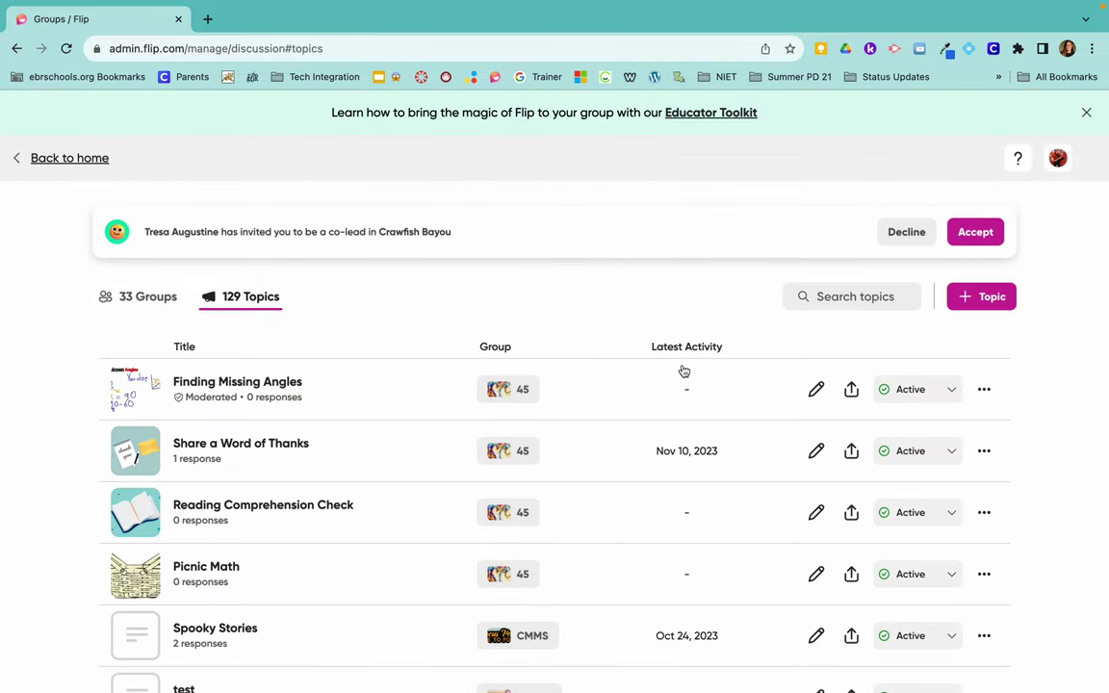
pyautogui.click(817, 390)
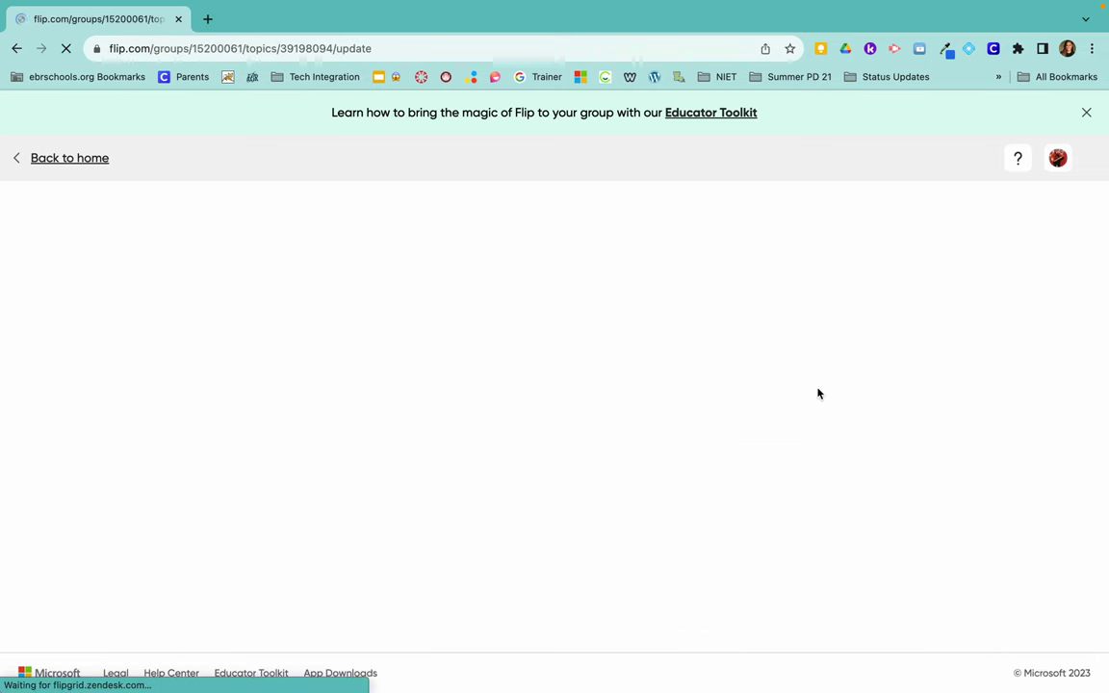
pyautogui.scroll(-1, 758, 453)
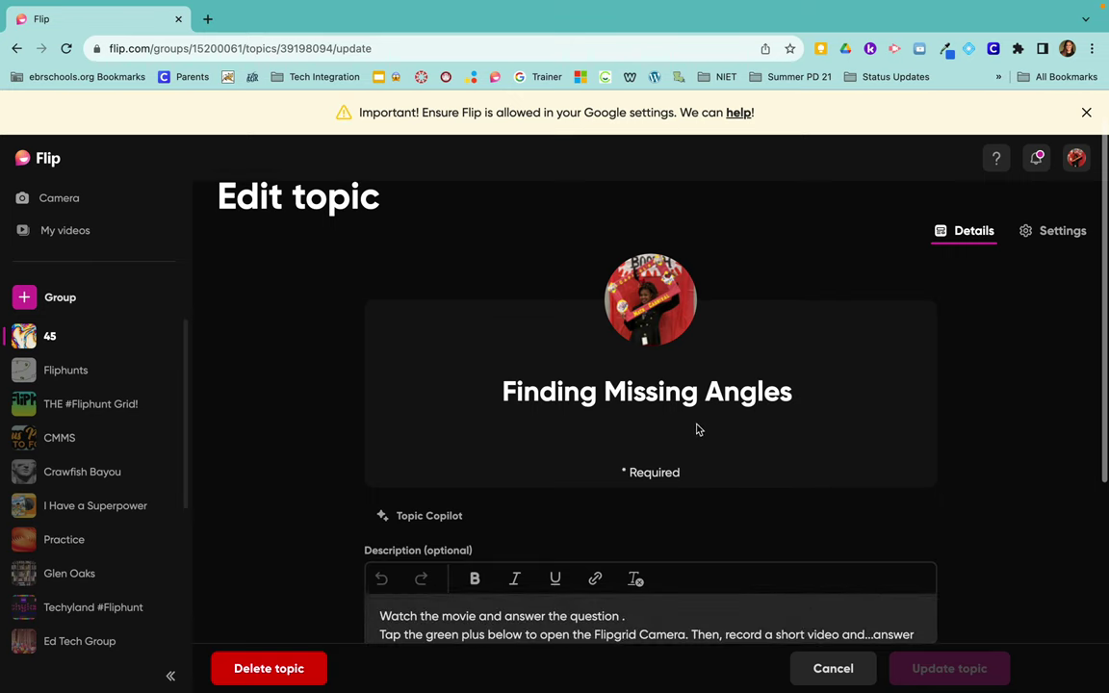
pyautogui.scroll(-3, 635, 394)
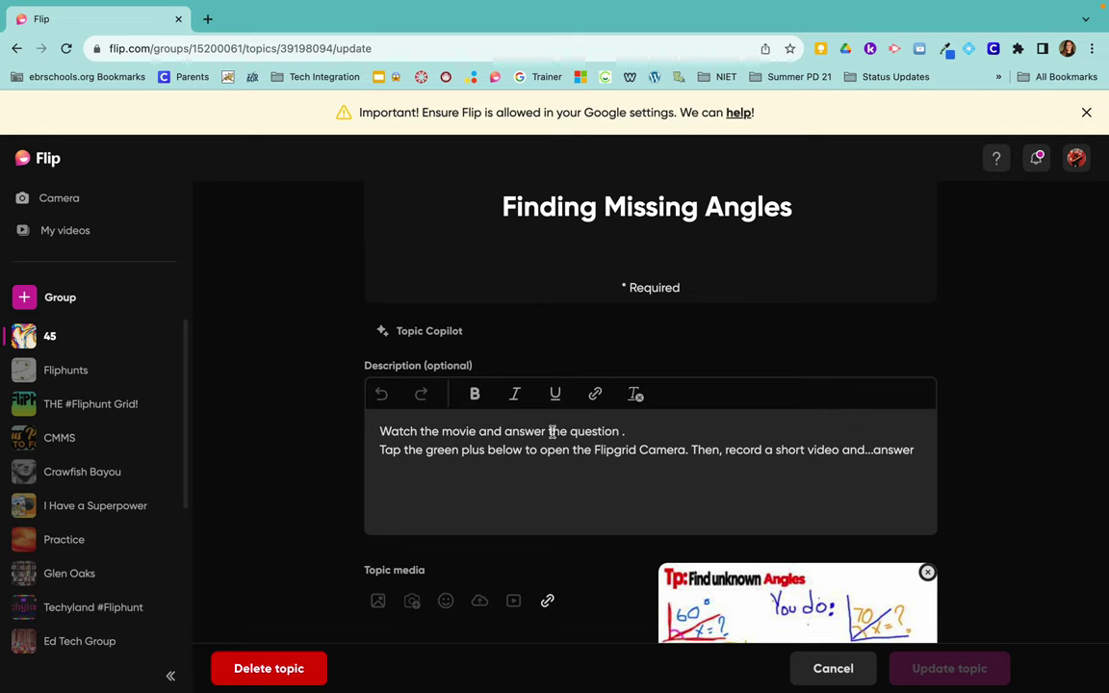
pyautogui.scroll(-3, 553, 431)
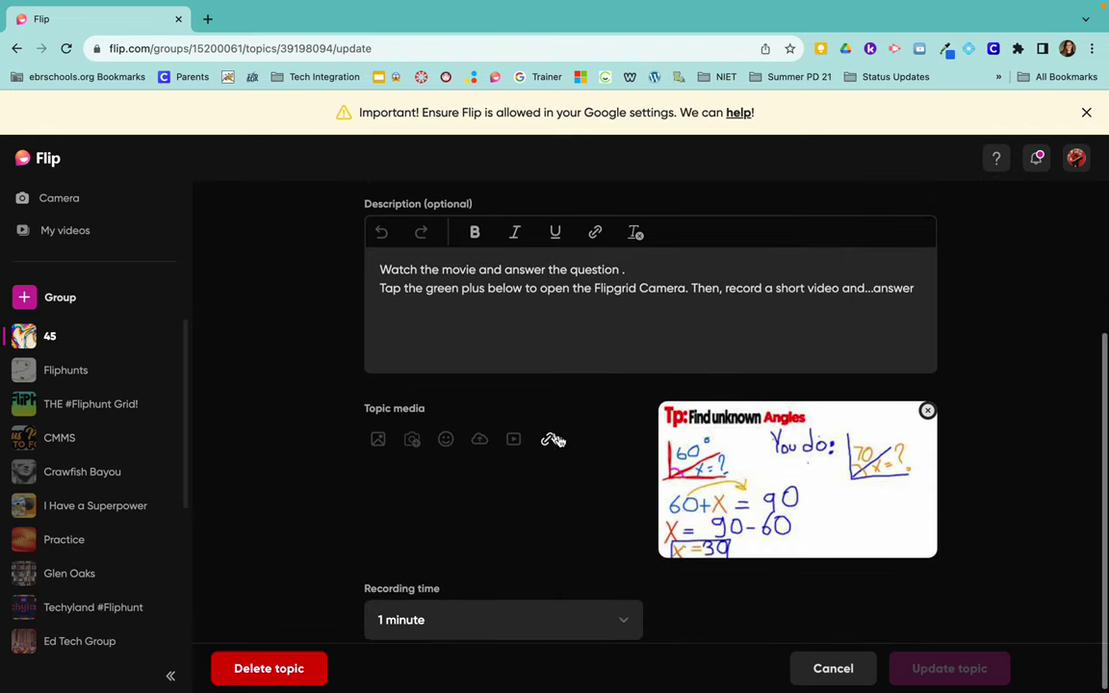
pyautogui.scroll(-1, 850, 441)
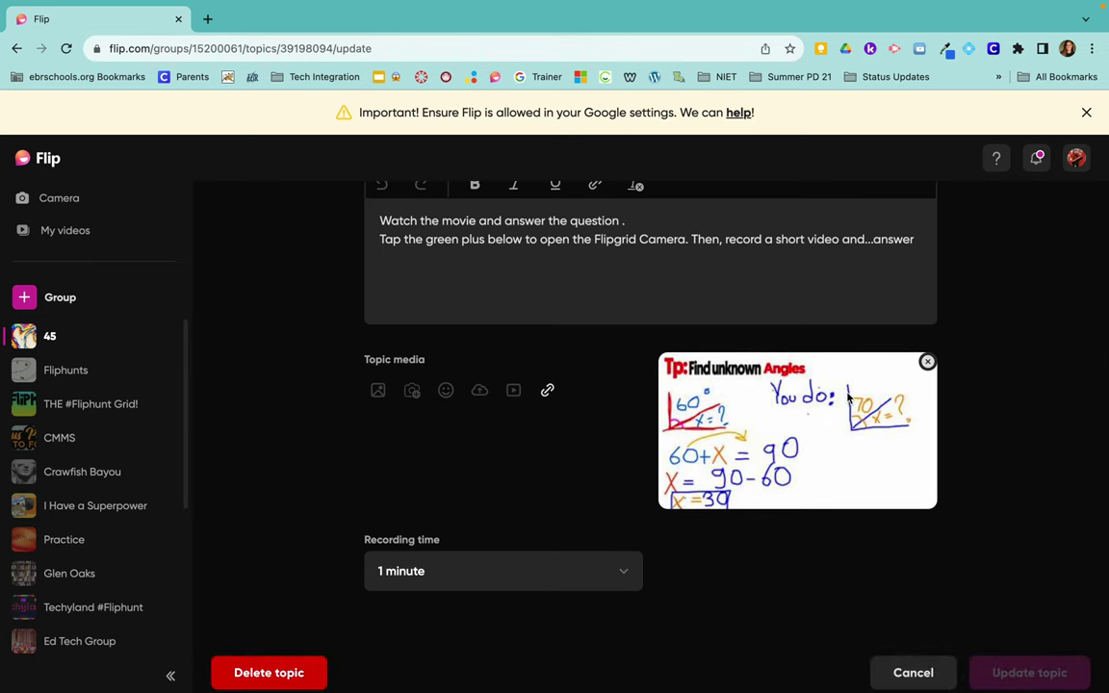
pyautogui.scroll(-1, 807, 451)
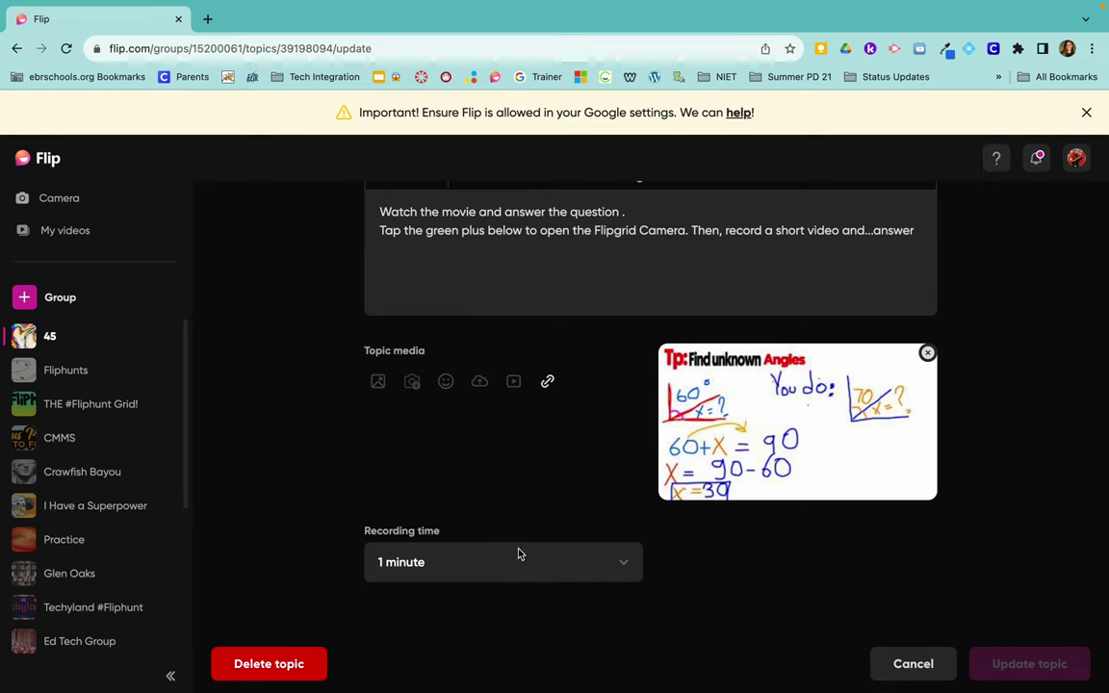
# Step: Set the topic's recording time to 5 minutes
pyautogui.click(623, 566)
pyautogui.scroll(-3, 524, 651)
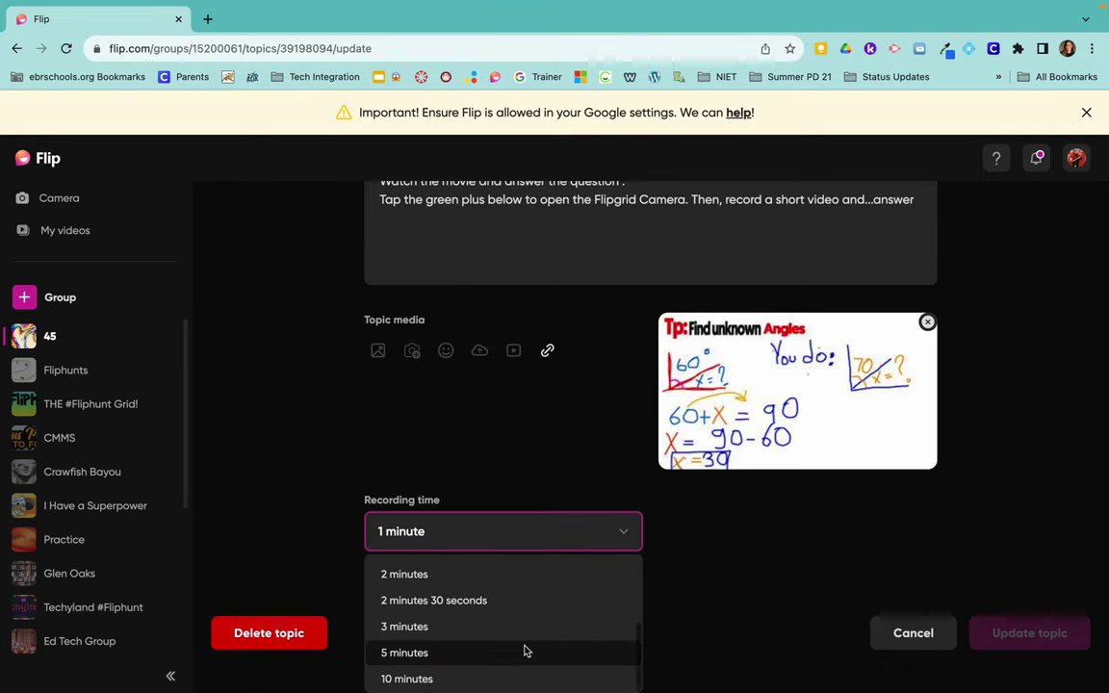
pyautogui.click(522, 651)
# Step: Set the topic's recording time to 2 minutes and save the updated topic
pyautogui.click(537, 578)
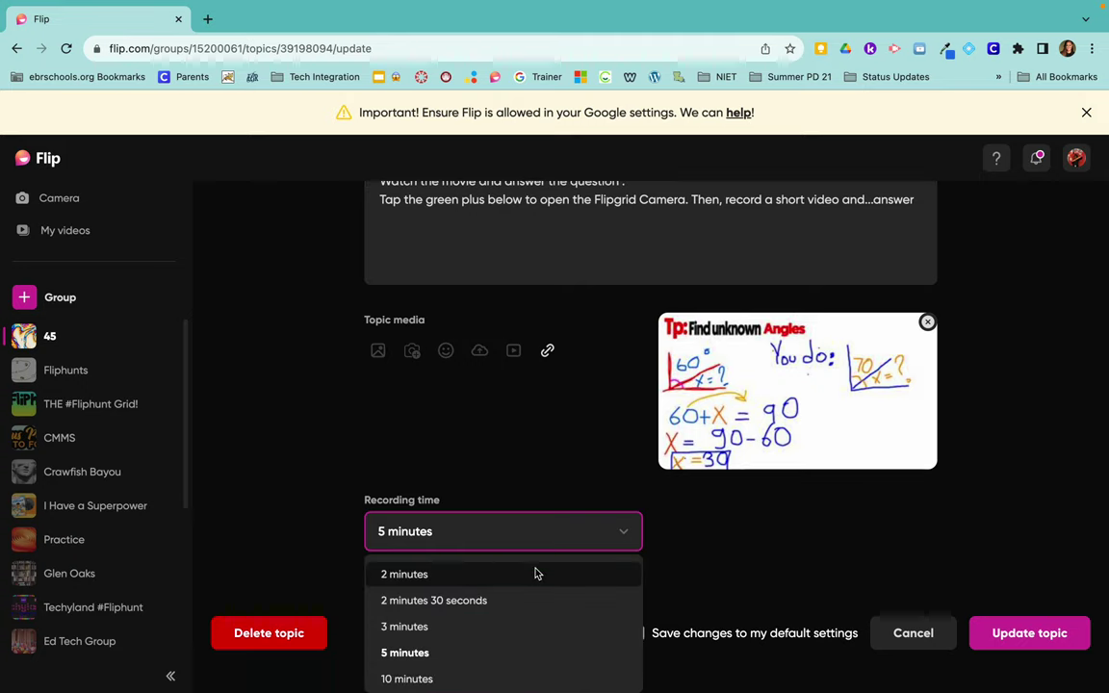
pyautogui.scroll(1, 517, 602)
pyautogui.click(517, 601)
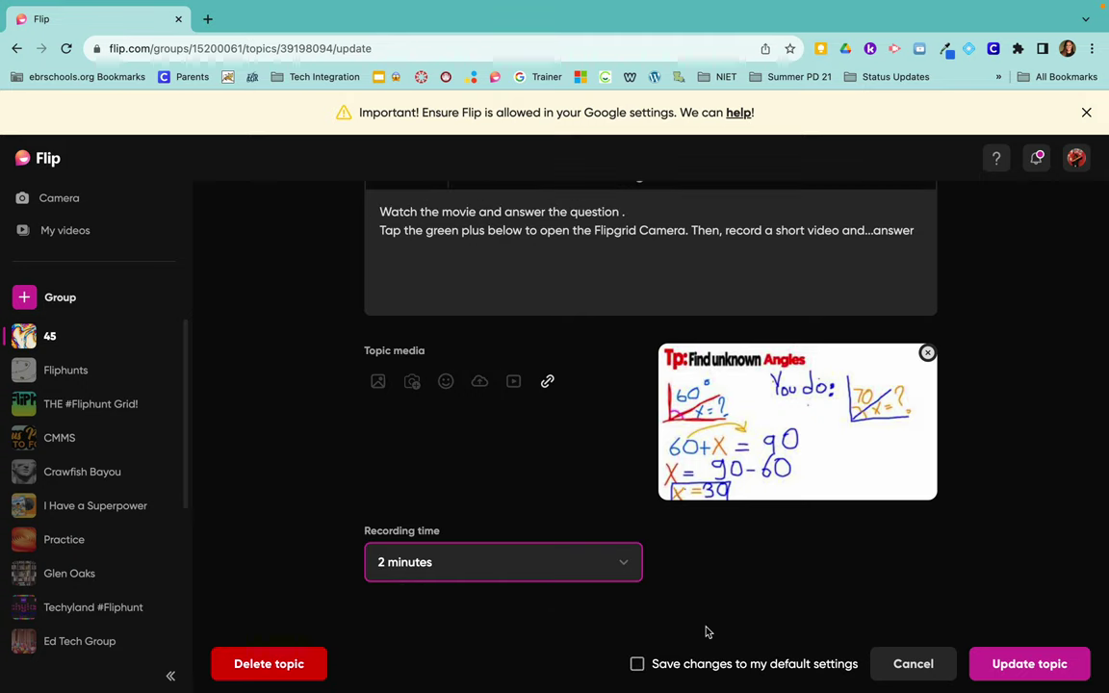
pyautogui.click(1026, 664)
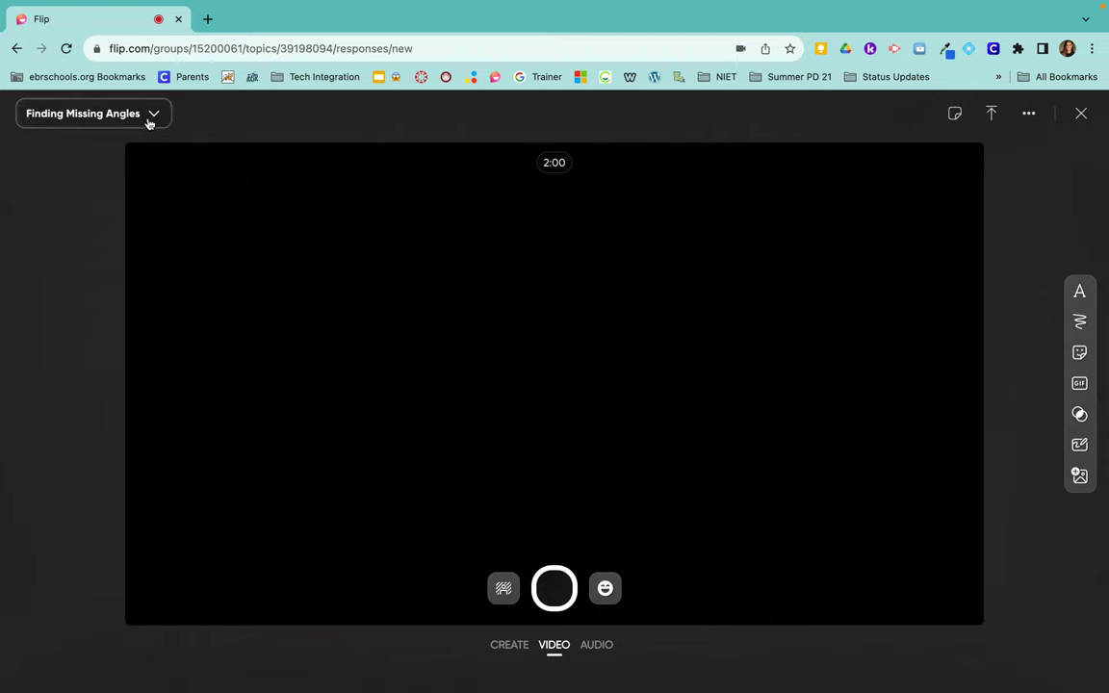
# Step: From the response recorder, view the topic prompt and its video on YouTube, pause the video, and return to the Flip recorder
pyautogui.click(150, 114)
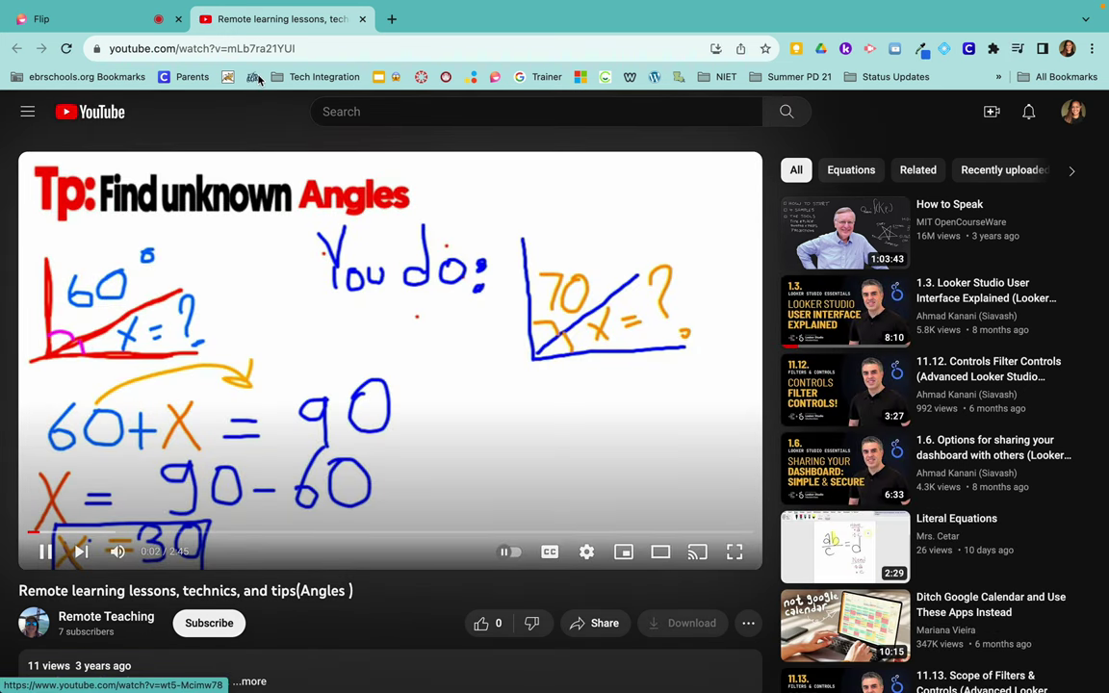
pyautogui.click(48, 561)
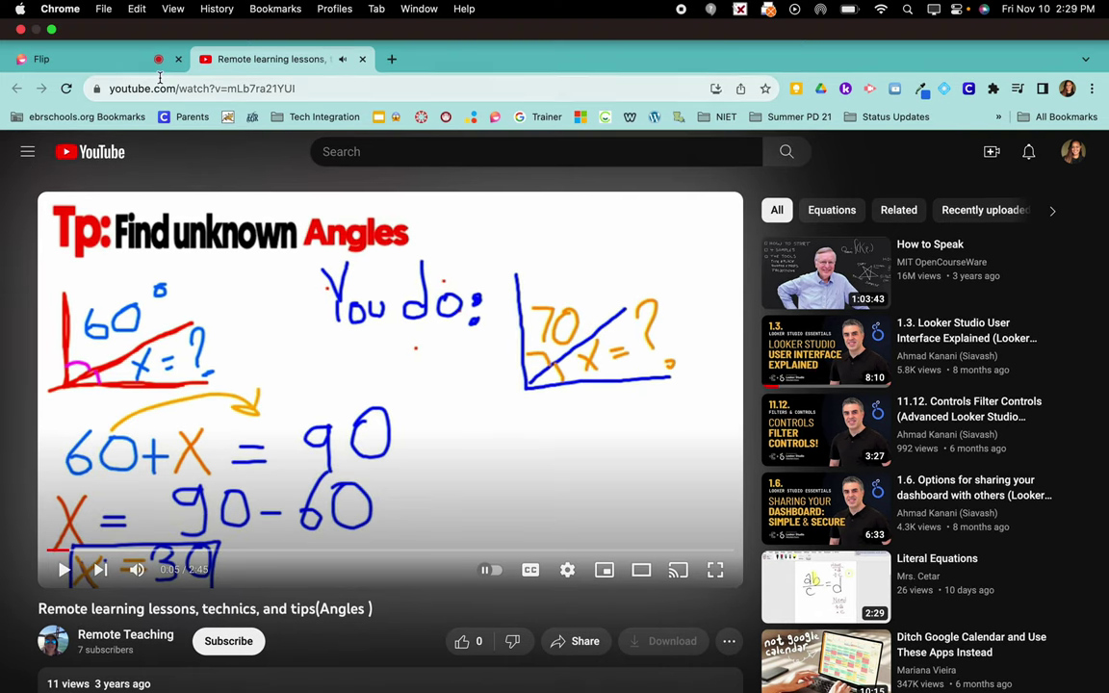
pyautogui.click(128, 61)
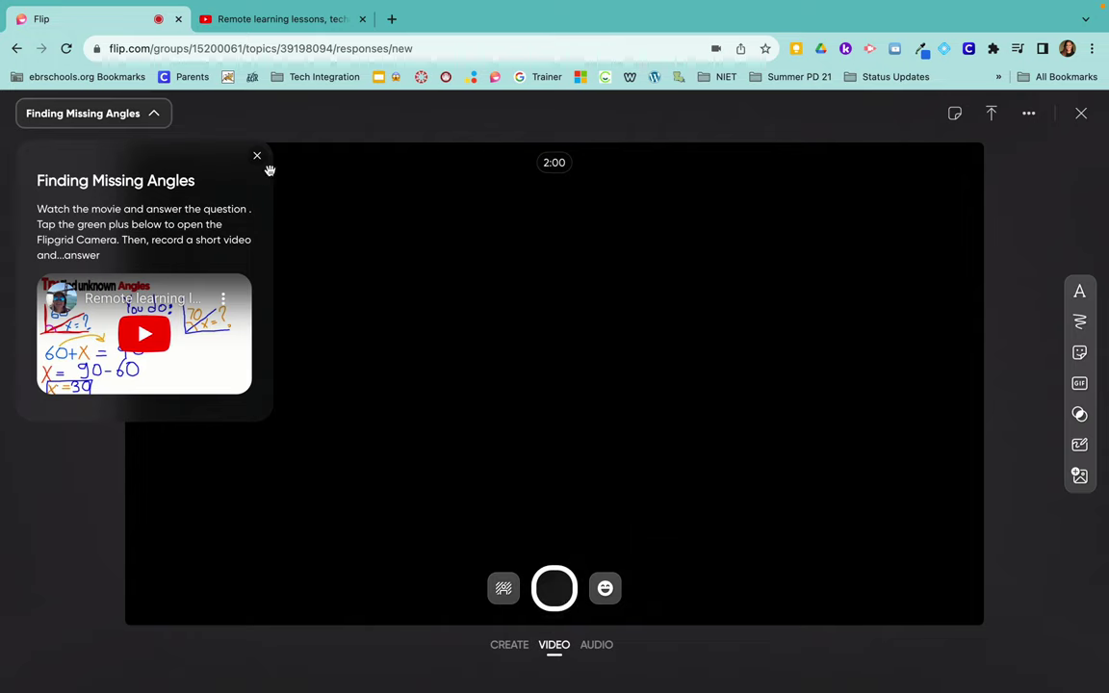
# Step: Record a video response to the Finding Missing Angles topic
pyautogui.click(555, 587)
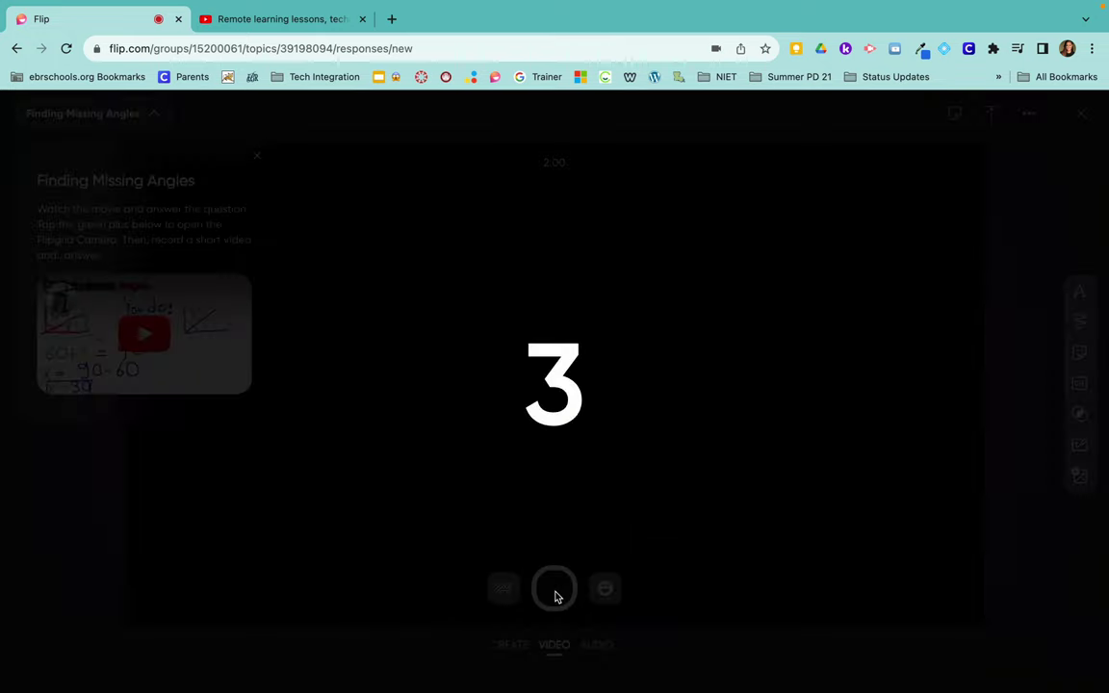